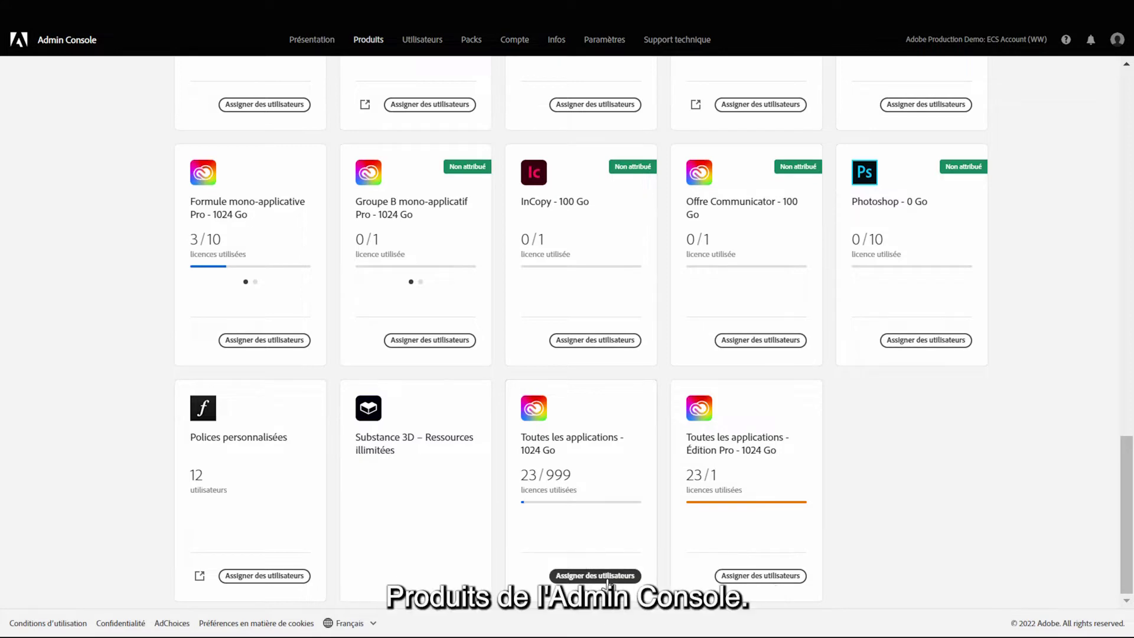
- Look up the Federated ID test user by e-mail, give them the All Apps profile, and save
click(609, 576)
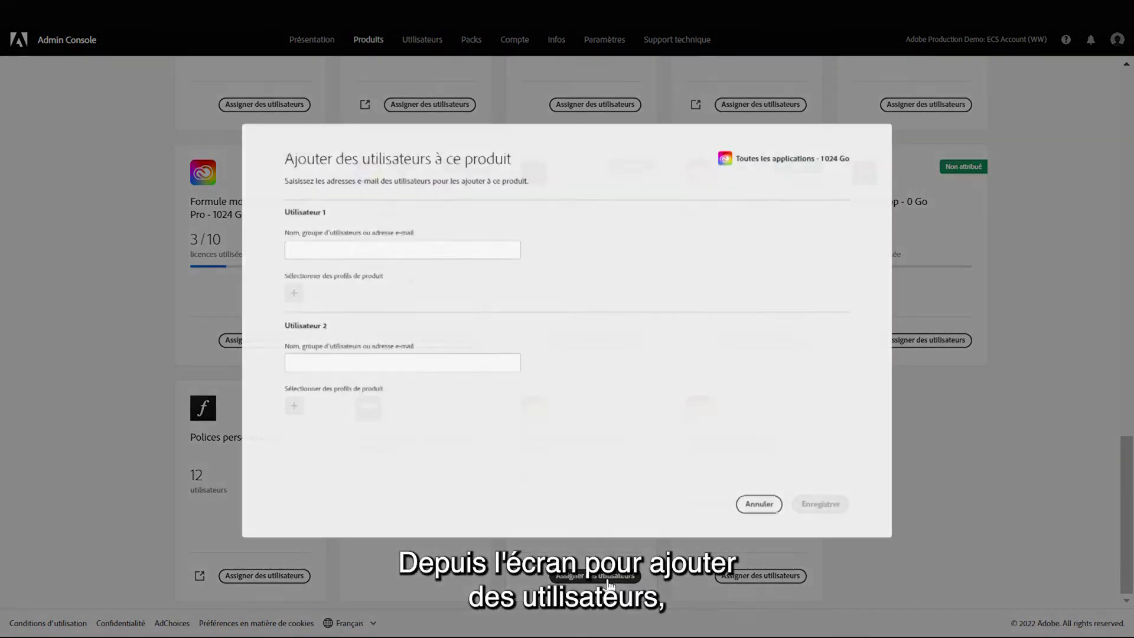
click(443, 251)
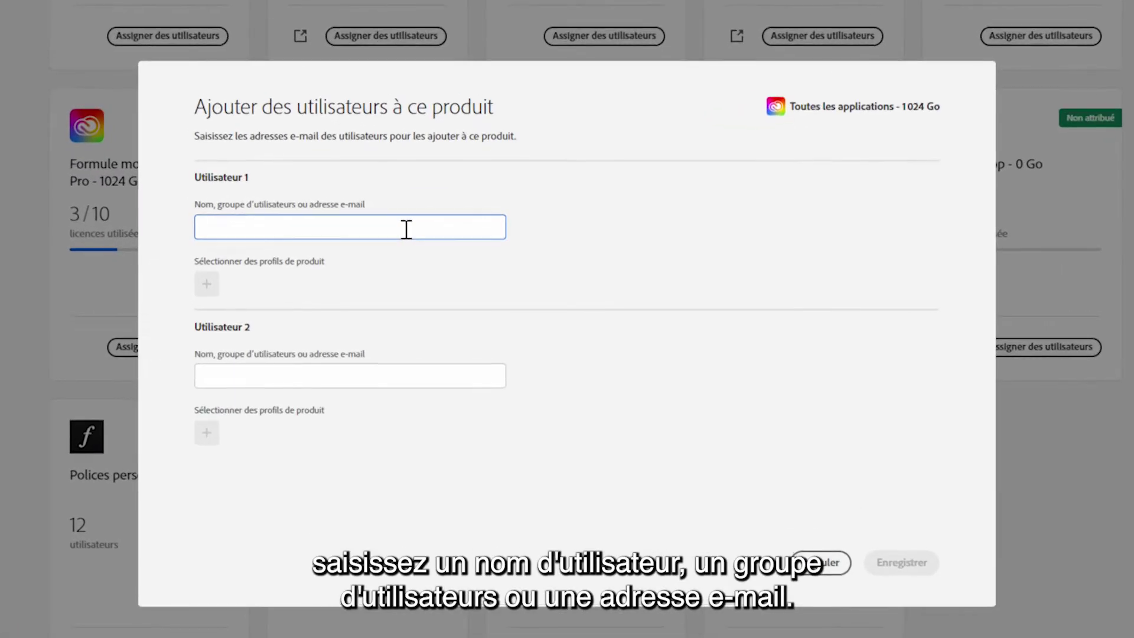
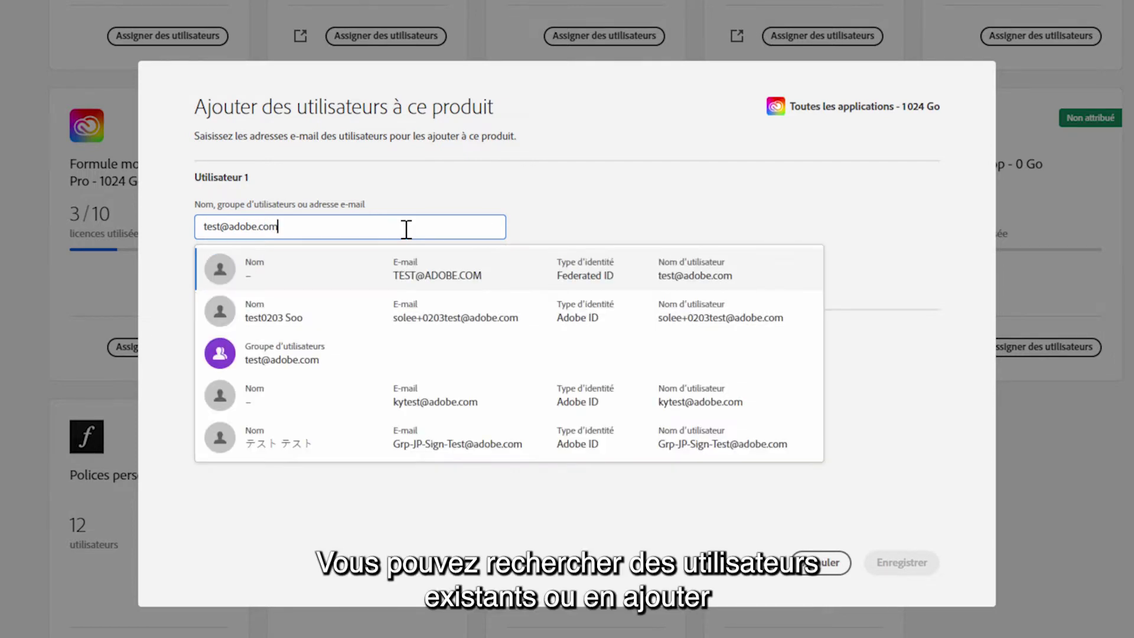
click(586, 282)
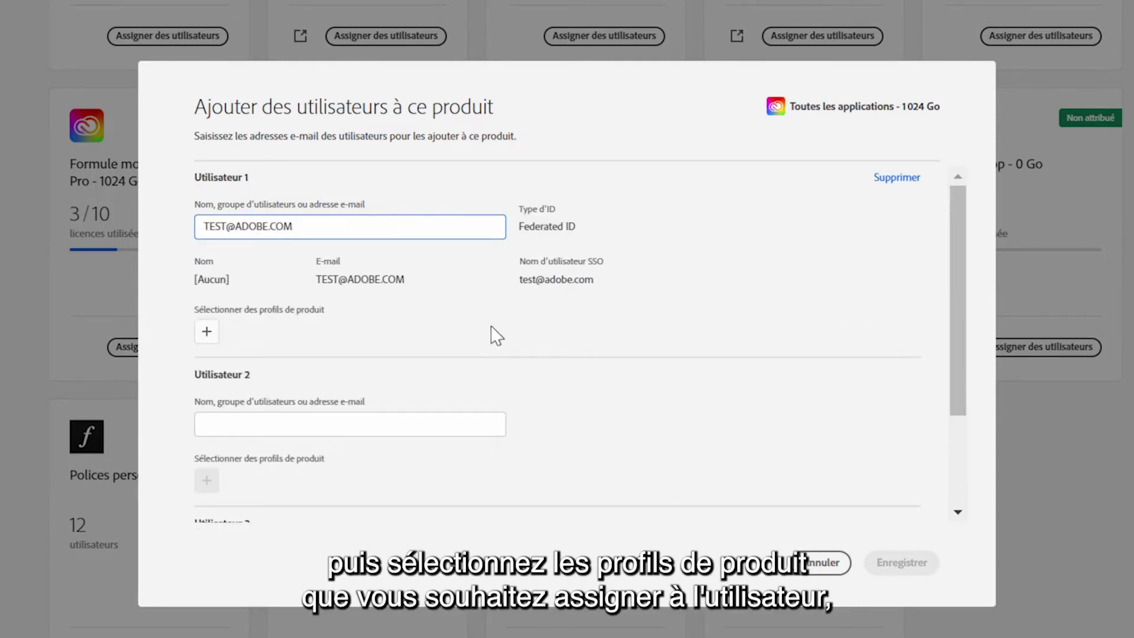
click(206, 332)
click(402, 417)
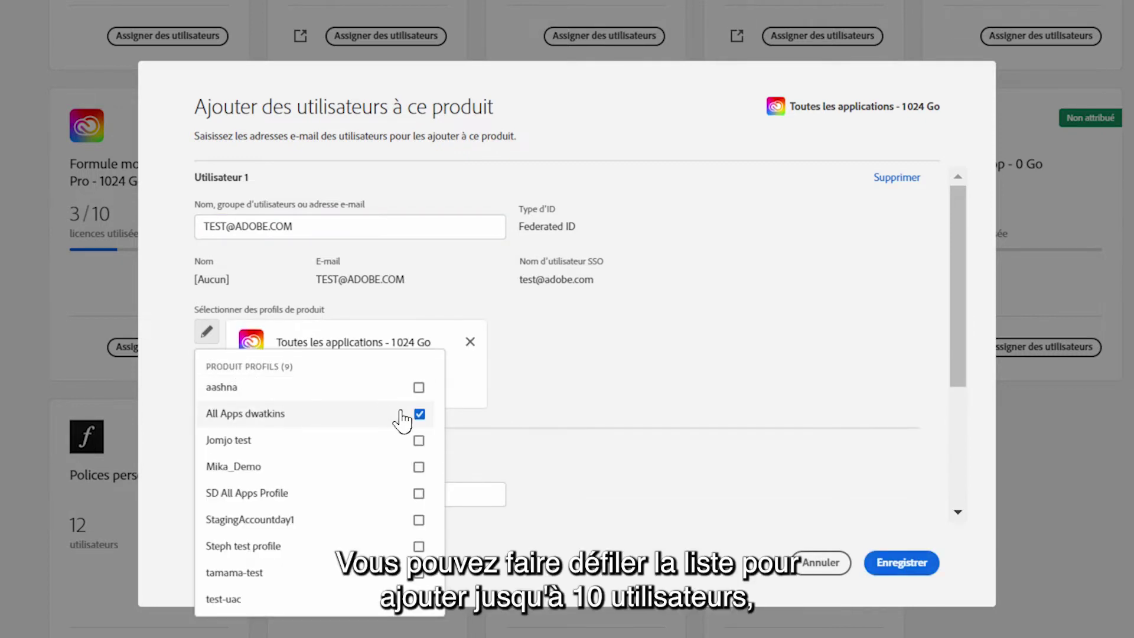
click(784, 353)
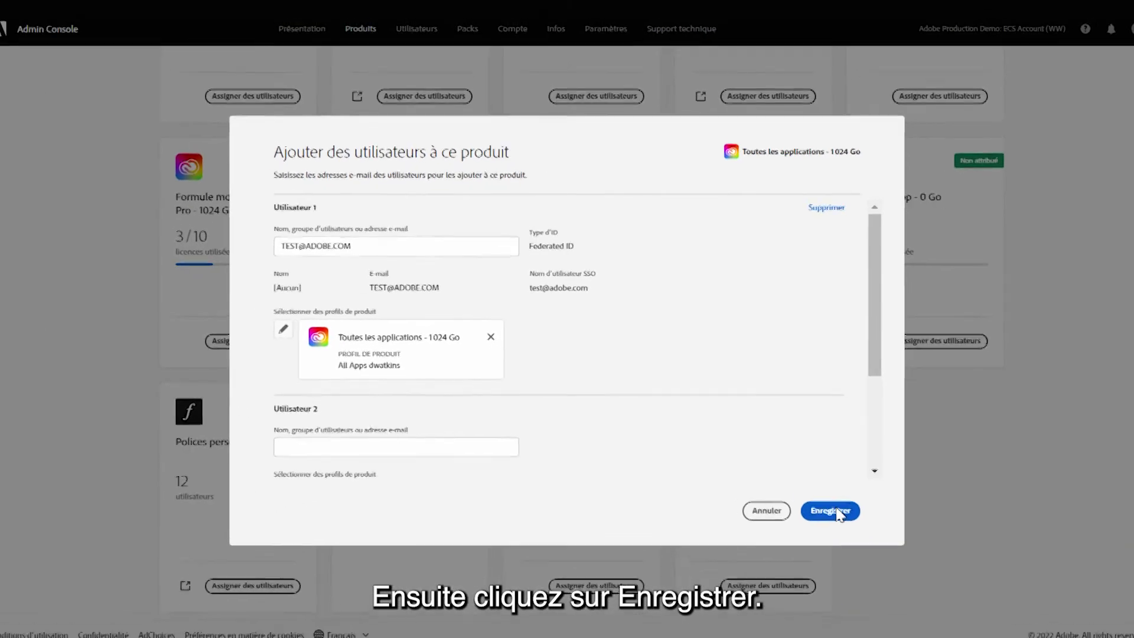
click(834, 512)
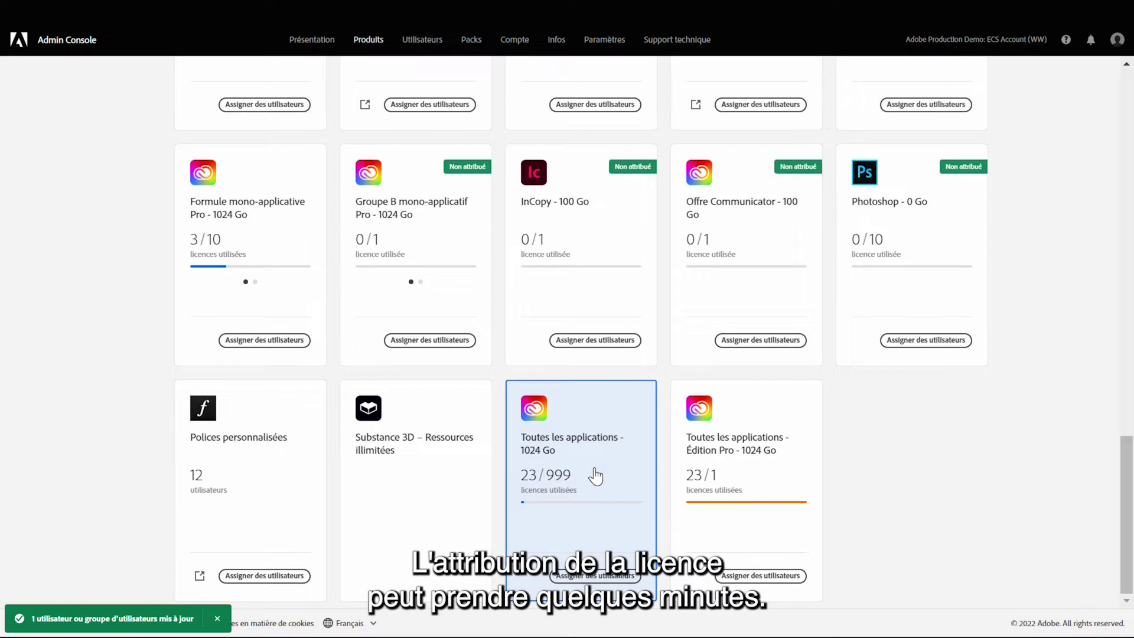
- Add the Federated ID test user, found by e-mail, as an administrator on the product's Administrateurs tab
click(596, 475)
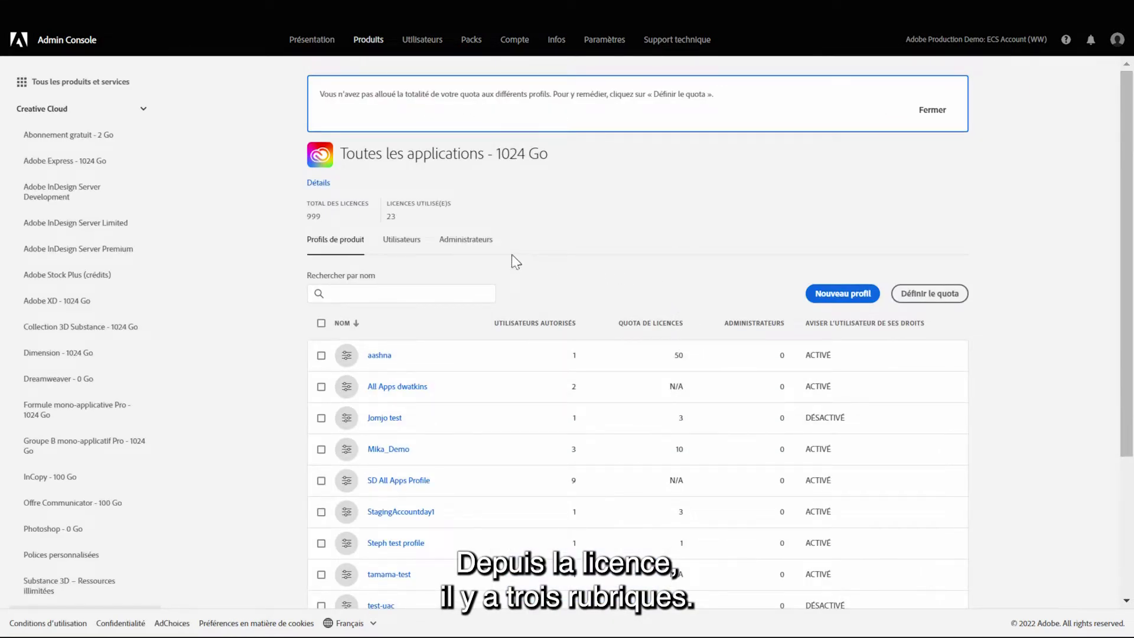
click(472, 244)
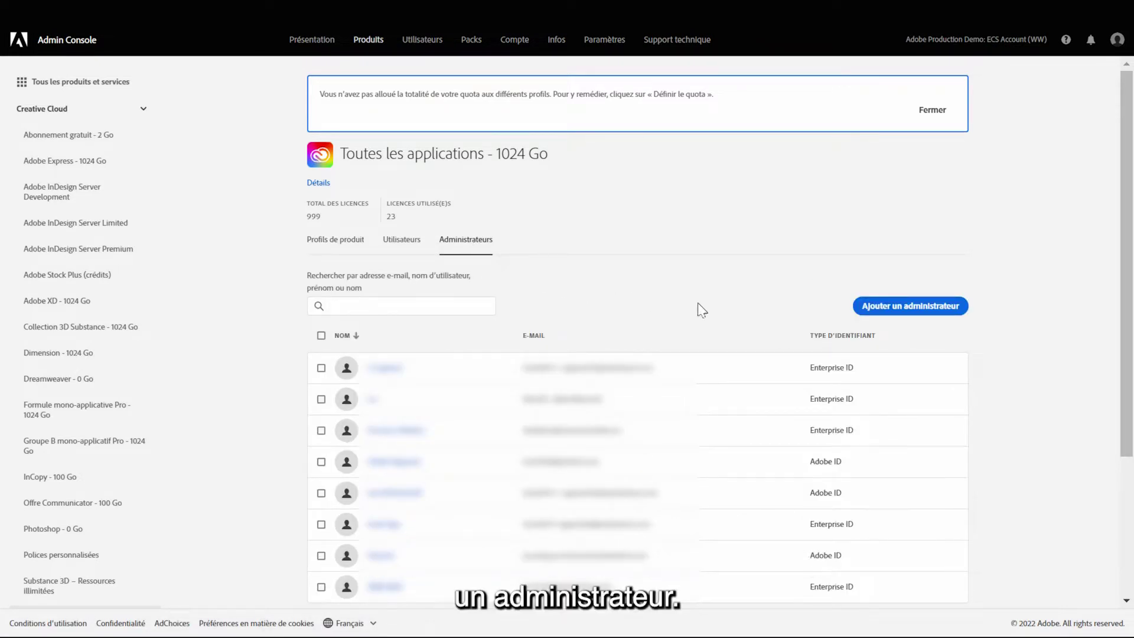
click(893, 316)
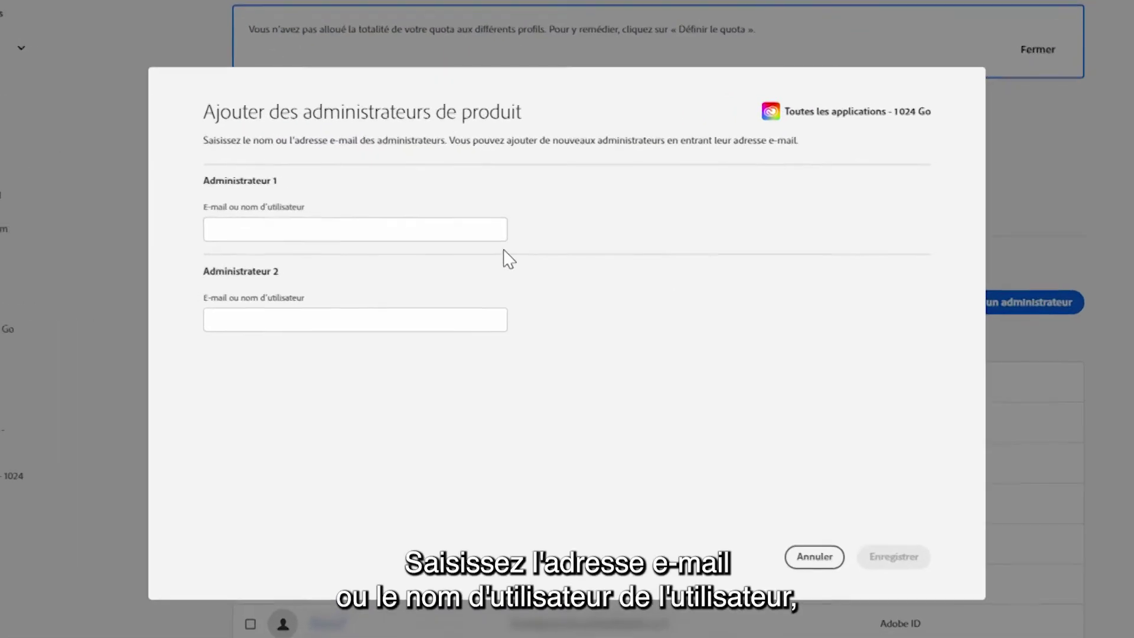
click(488, 250)
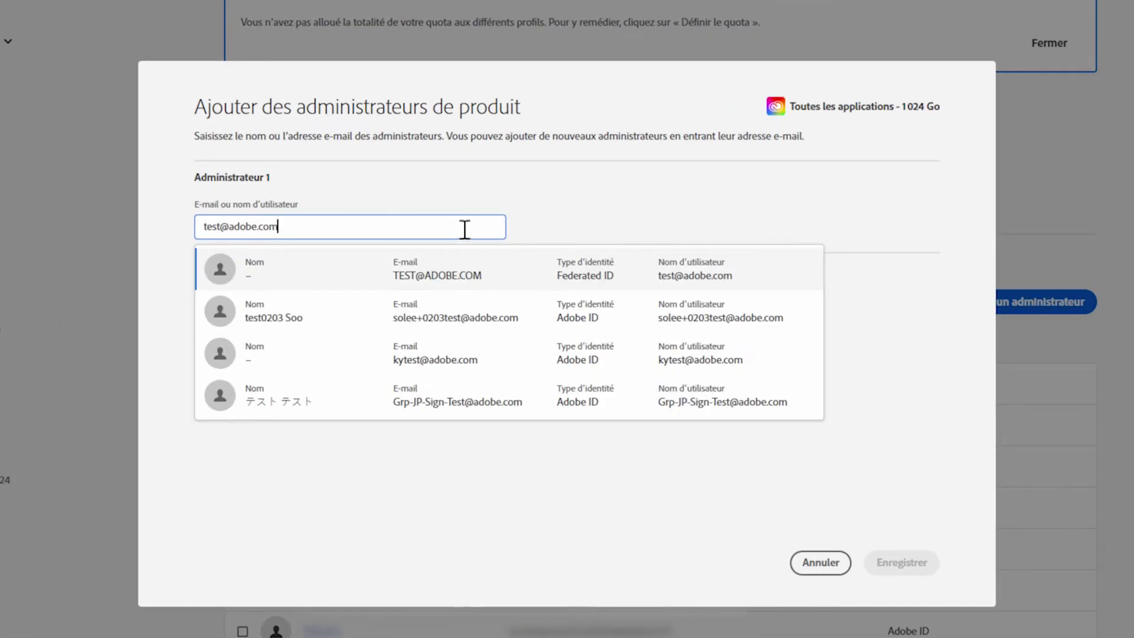
click(565, 294)
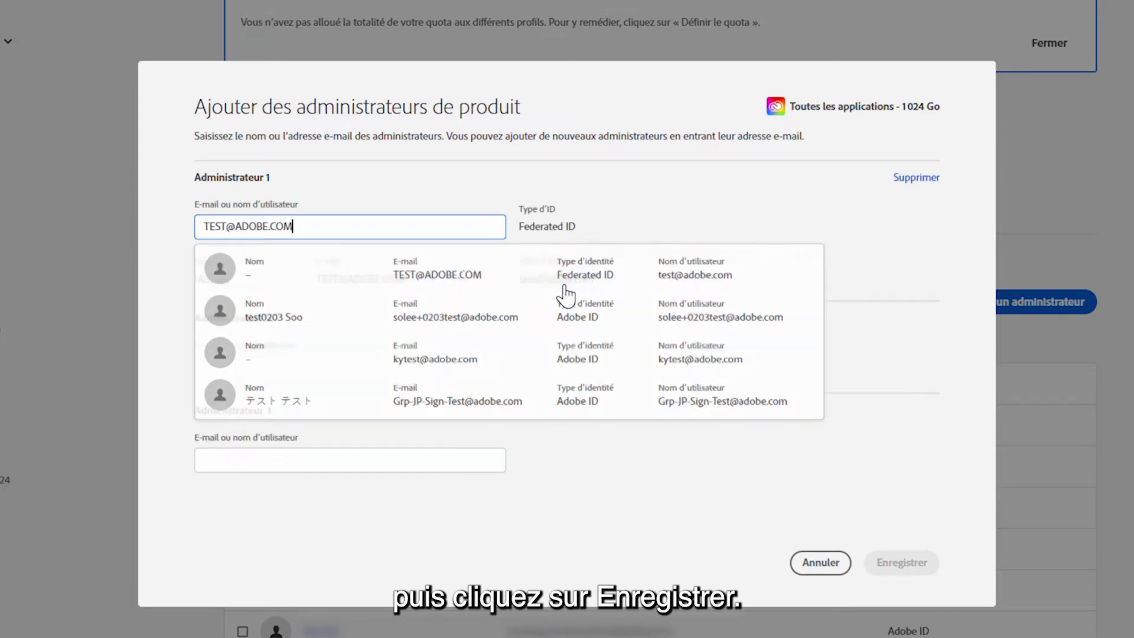
click(874, 568)
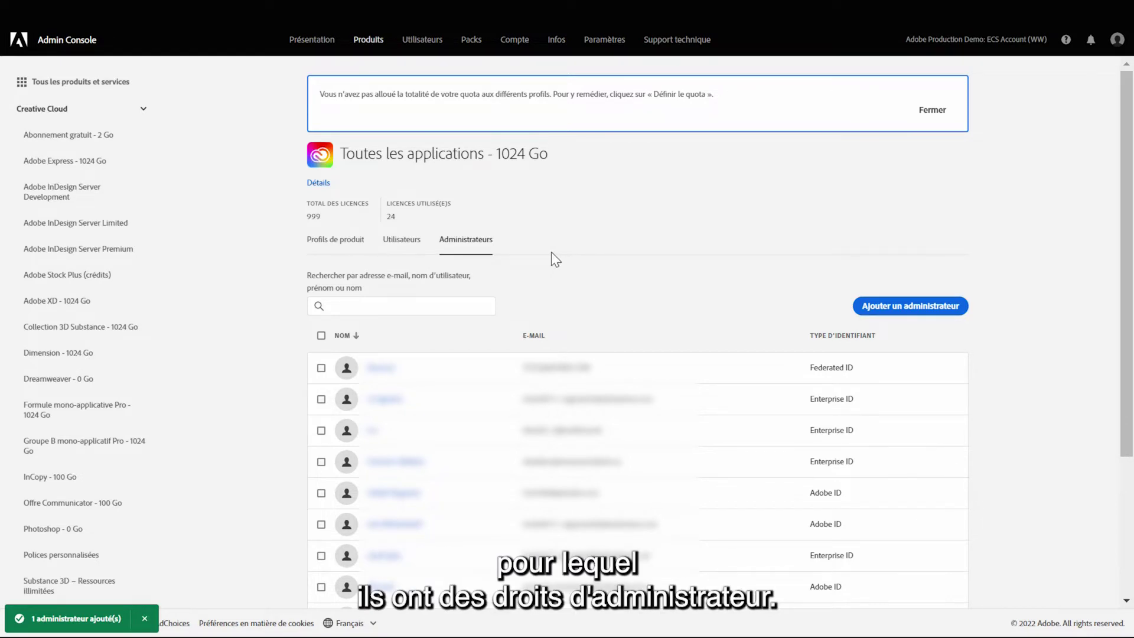
- Check the newly assigned user on the Utilisateurs tab, then switch to Profils de produit
click(402, 244)
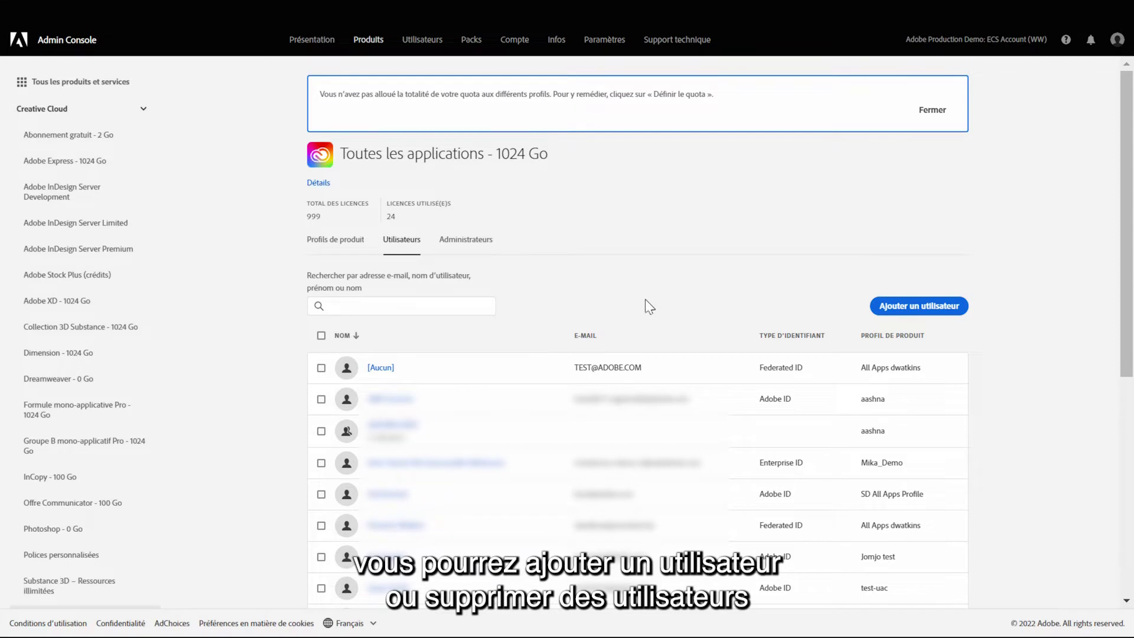
click(321, 369)
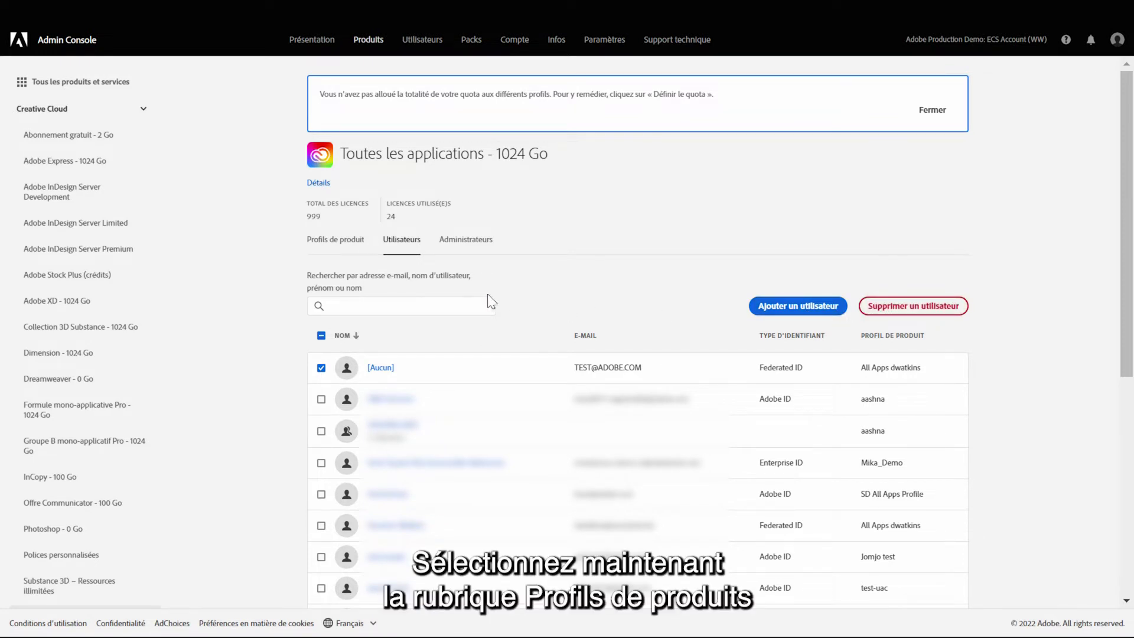
click(332, 242)
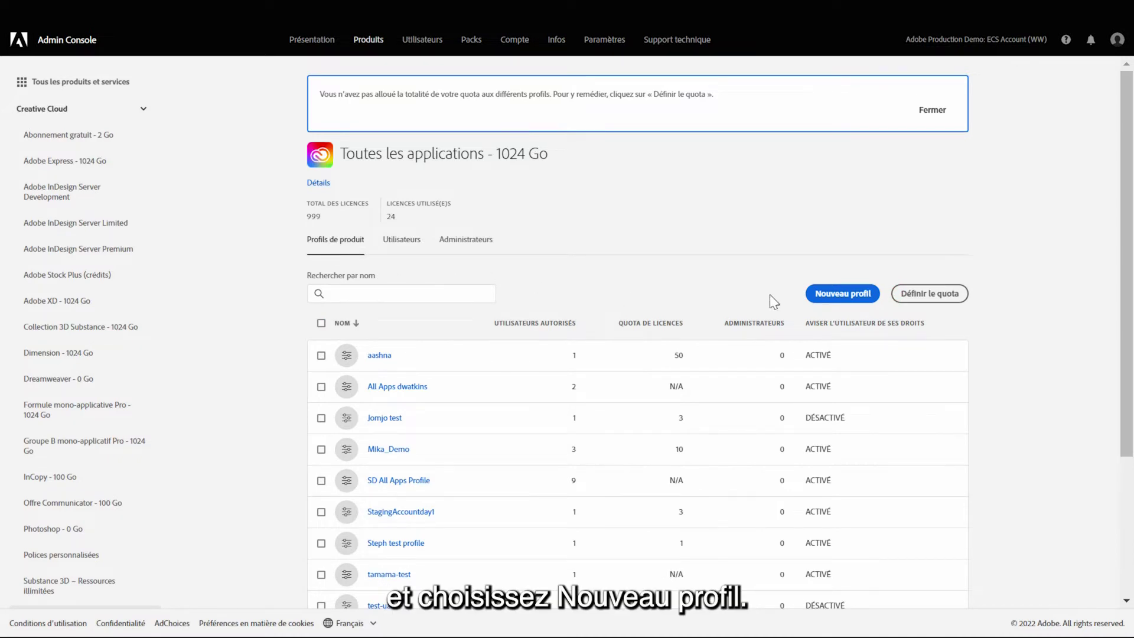
- Start a new product profile named TestDemo123, leaving e-mail notifications turned on
click(833, 303)
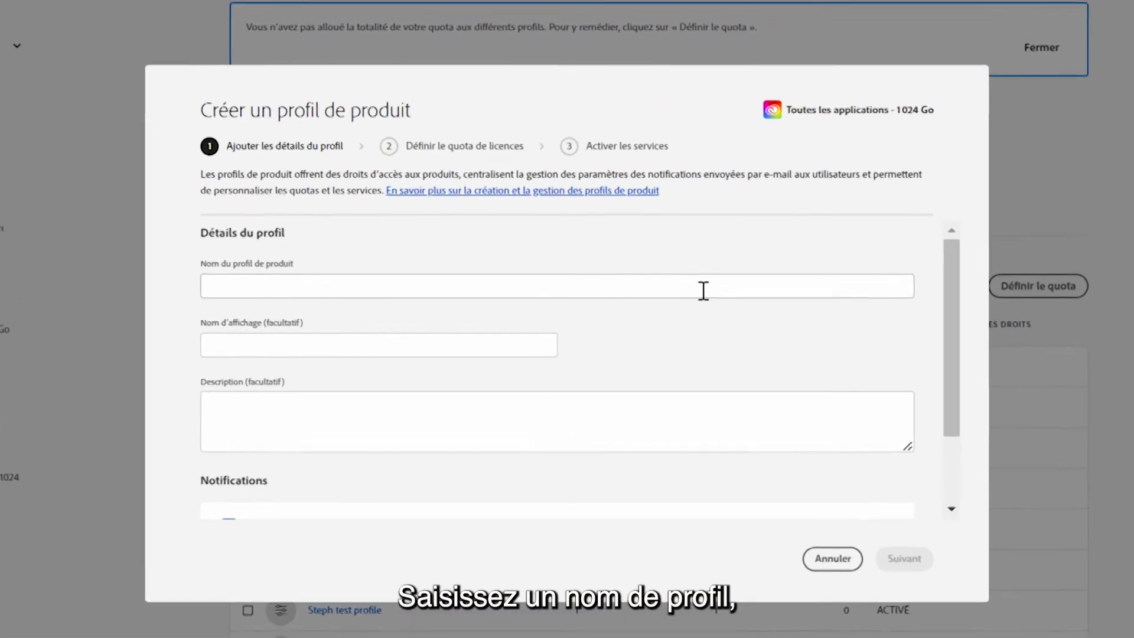
text(TestDemo123)
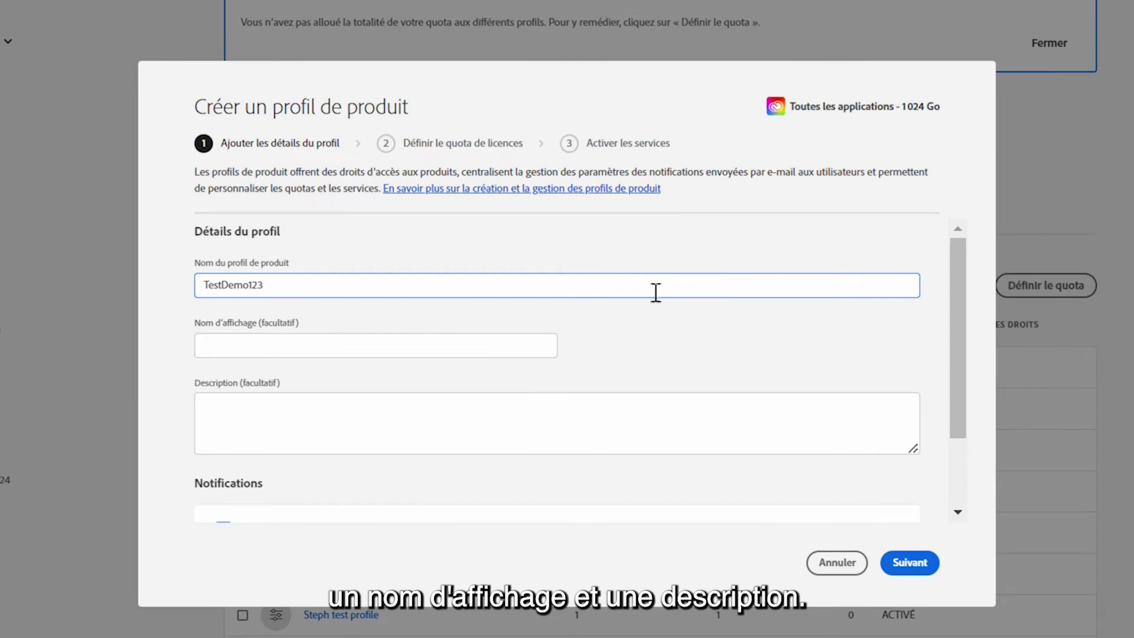
scroll(730, 340, down, 3)
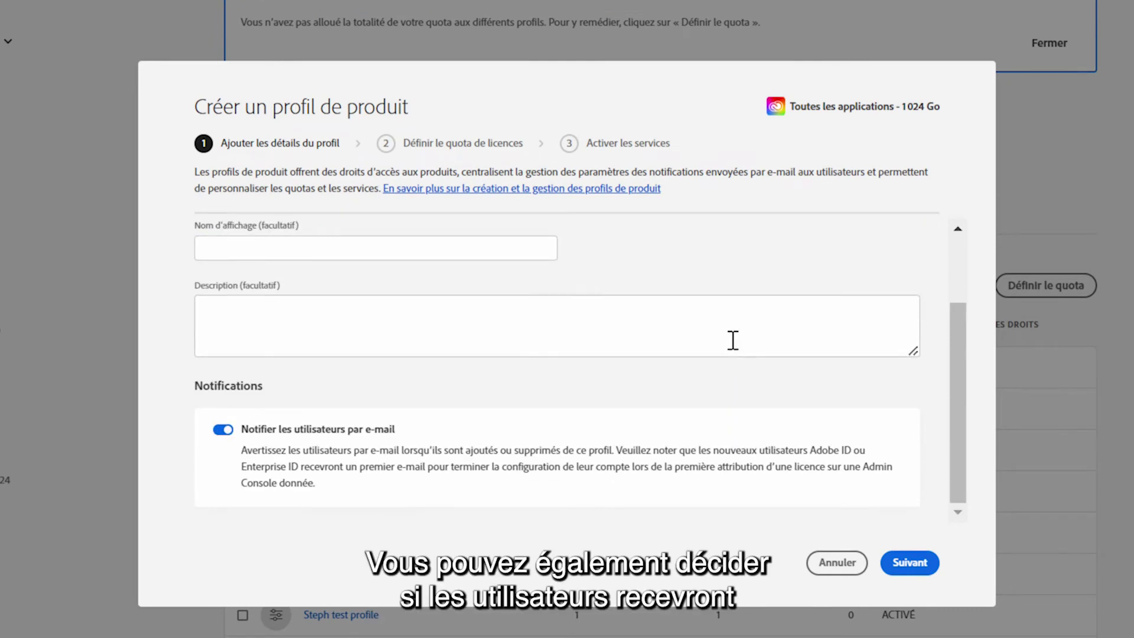
click(225, 435)
click(225, 436)
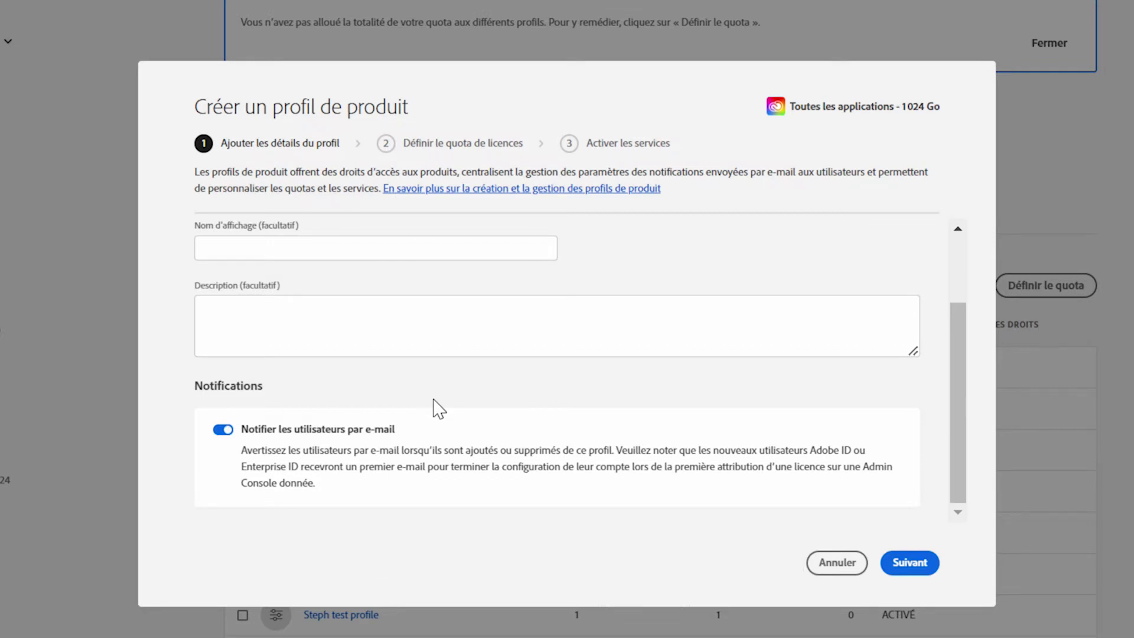
- Set the licence quota to 1, disable Creative Cloud Express, and save the profile
click(910, 564)
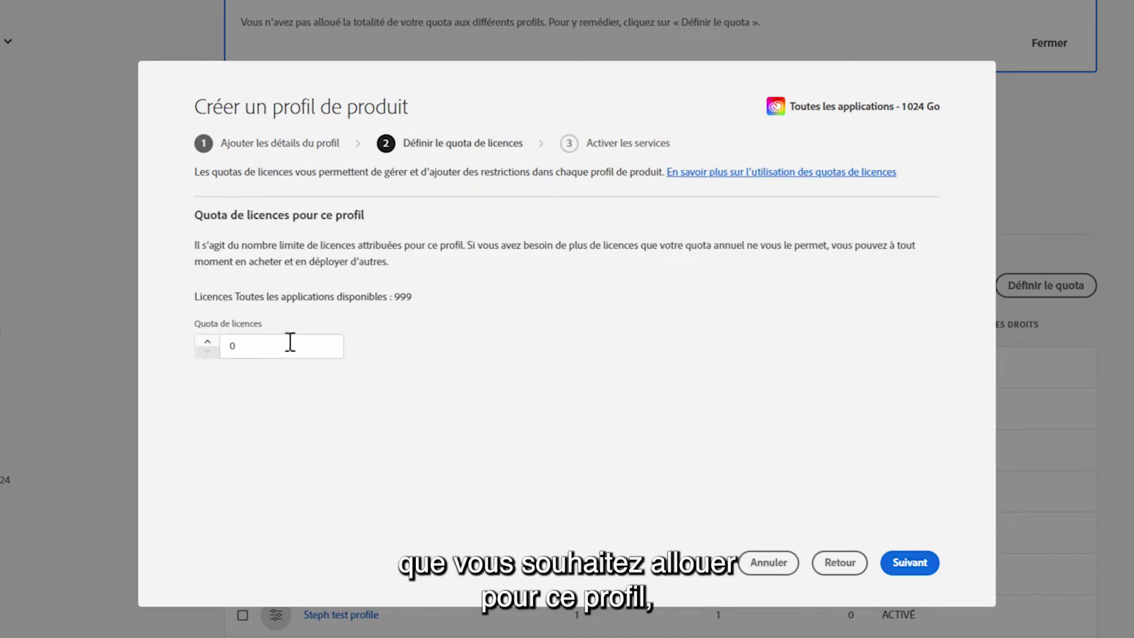
click(262, 340)
key(BackSpace)
text(1)
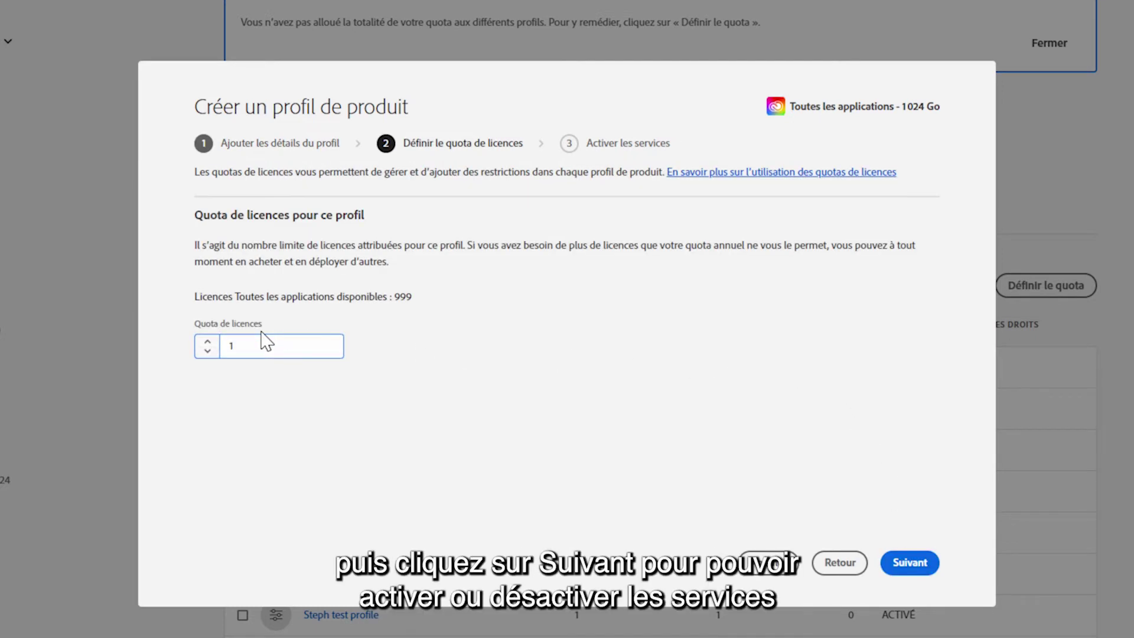
click(909, 563)
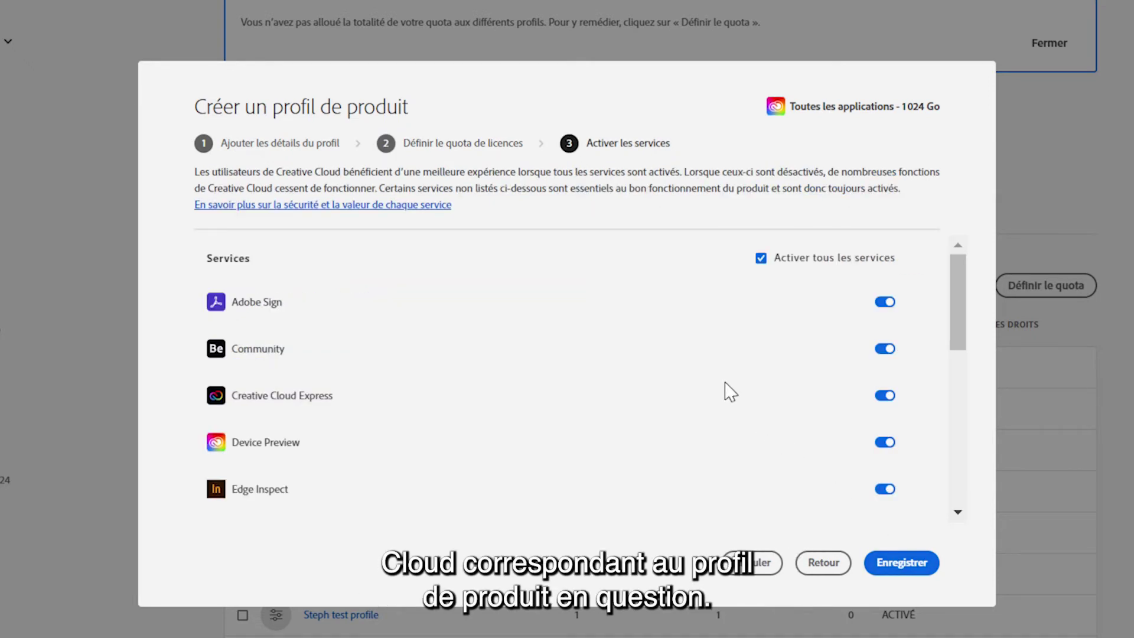
click(885, 396)
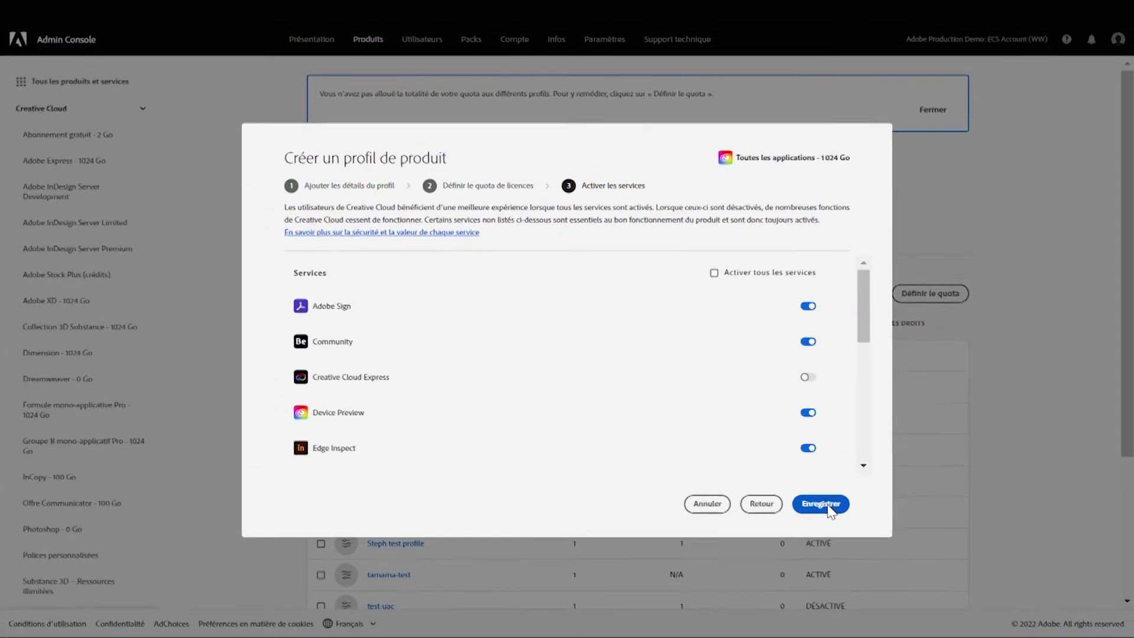
click(915, 566)
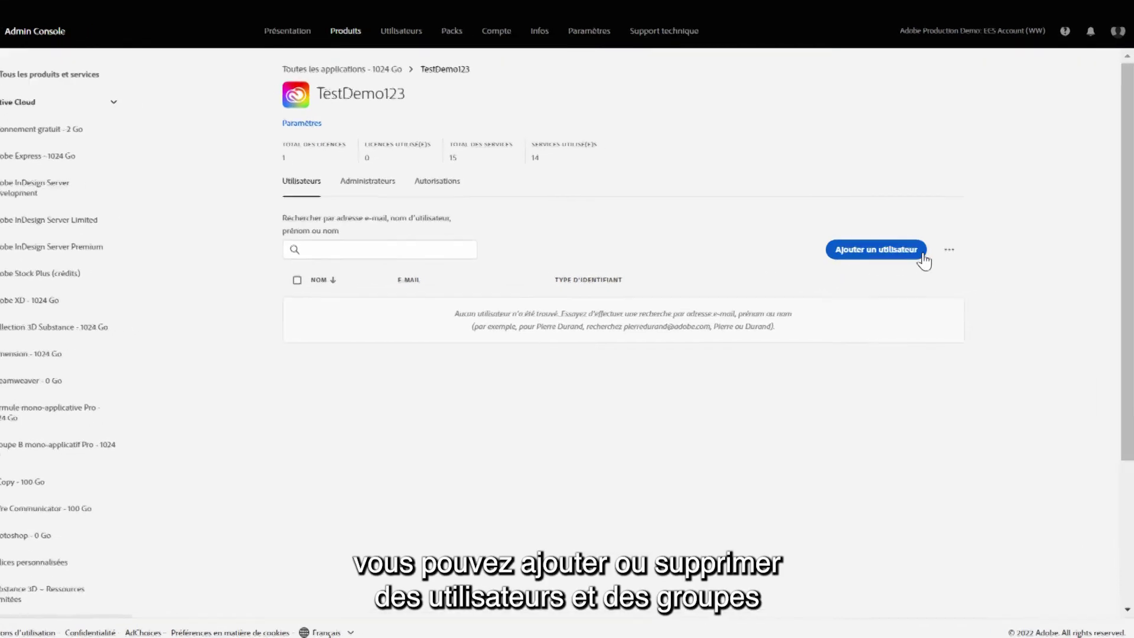
- Glance at the CSV options menu, then go to the Utilisateurs page listing all 951 users
click(949, 250)
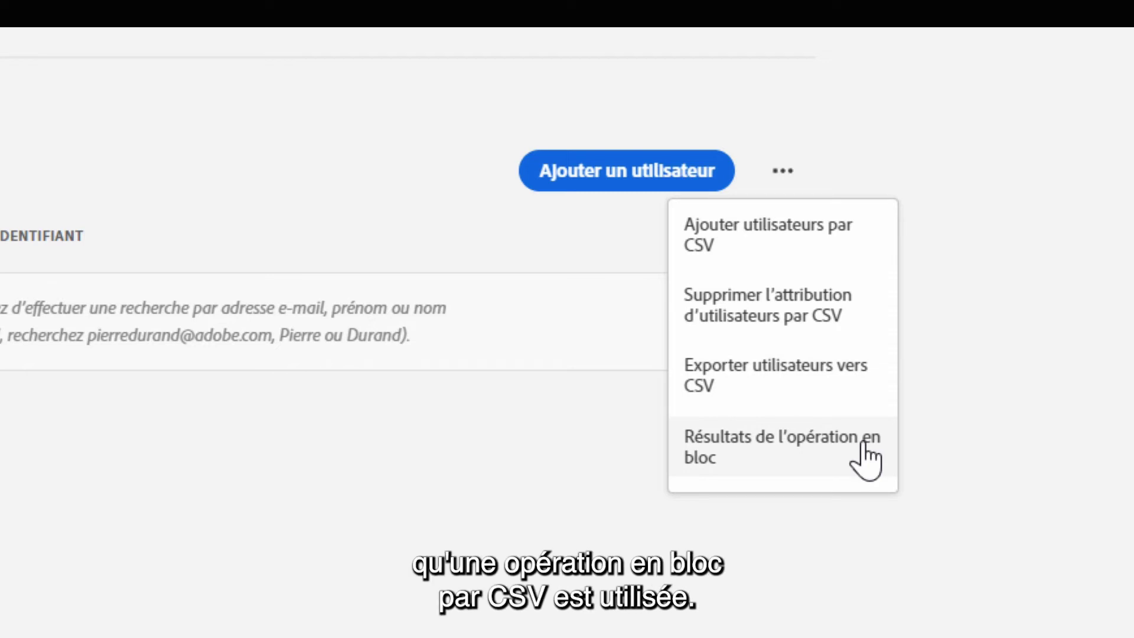
click(423, 464)
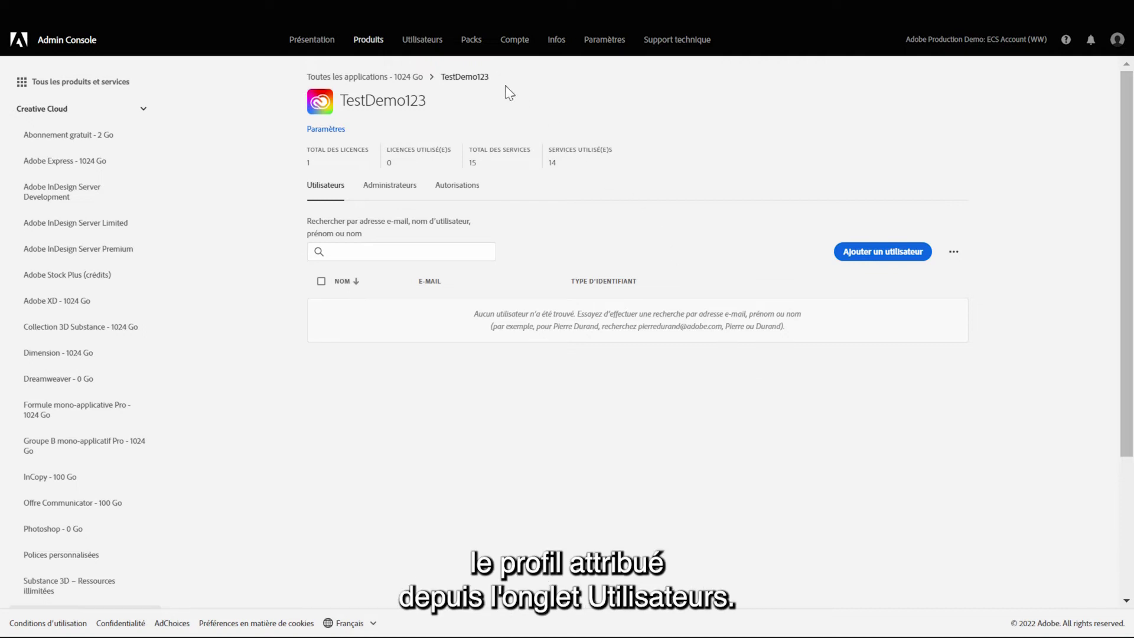
click(424, 41)
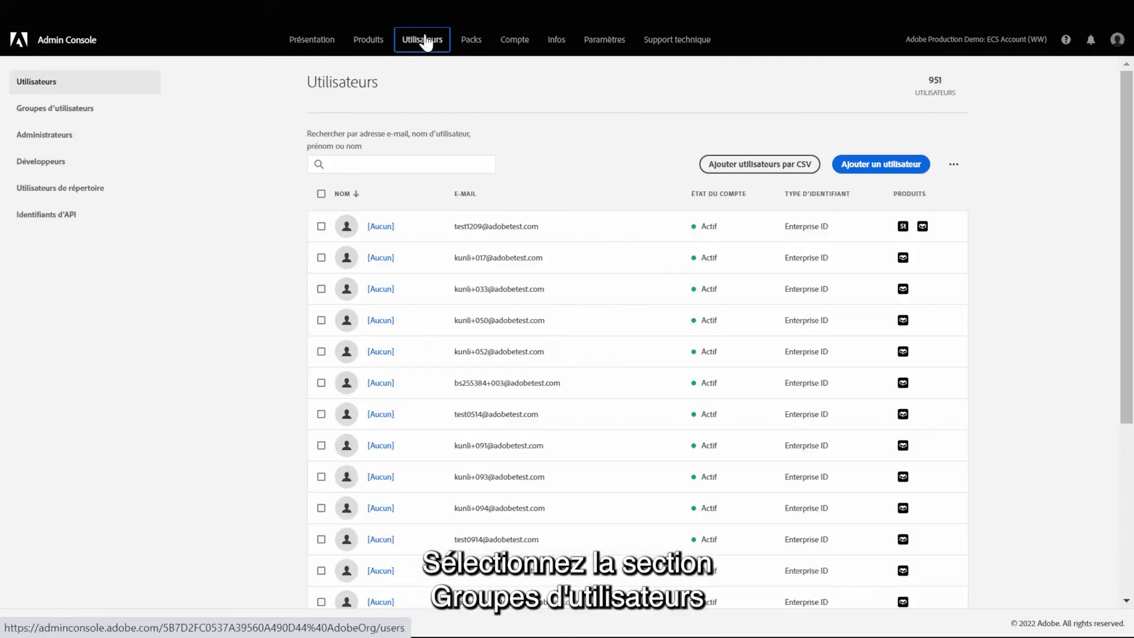
- Open the 00test user group's assigned product profiles
click(46, 117)
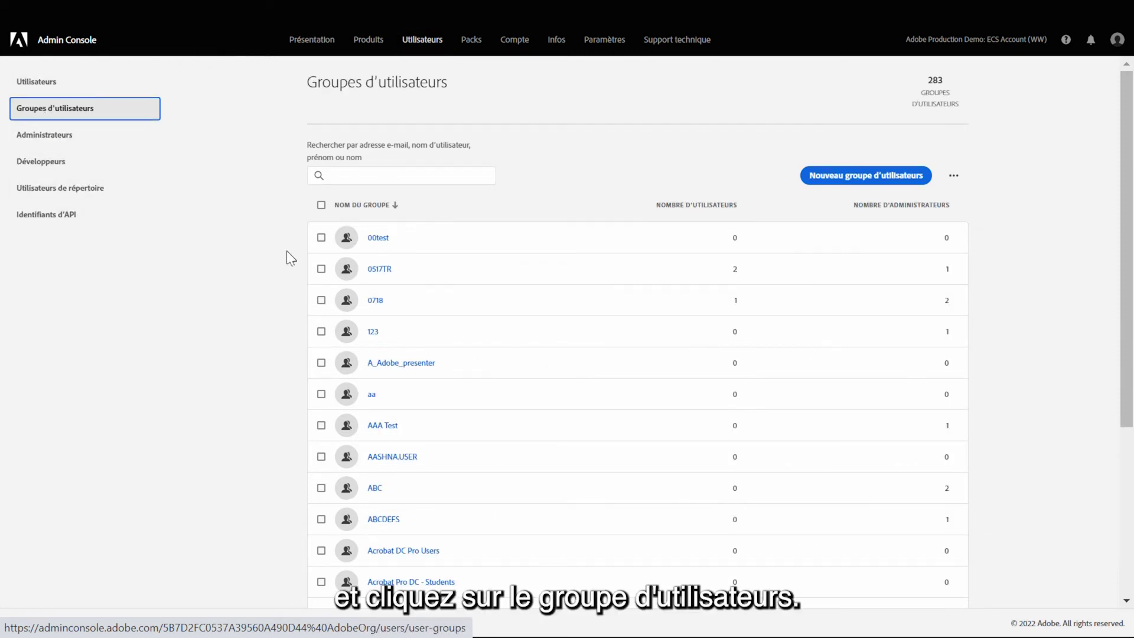
click(378, 238)
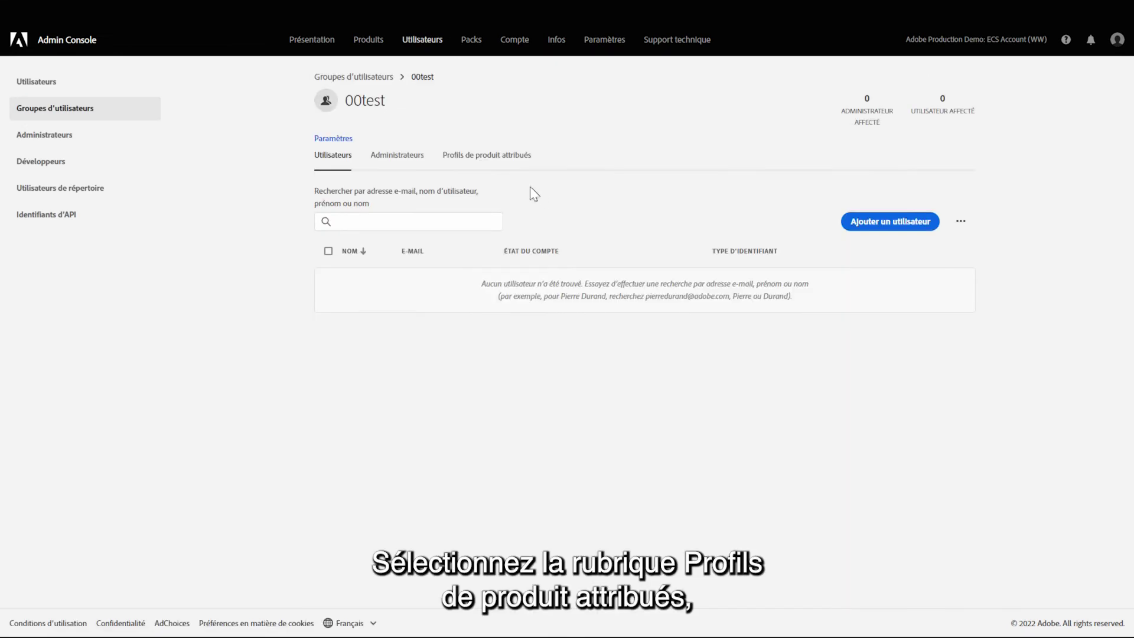
click(478, 170)
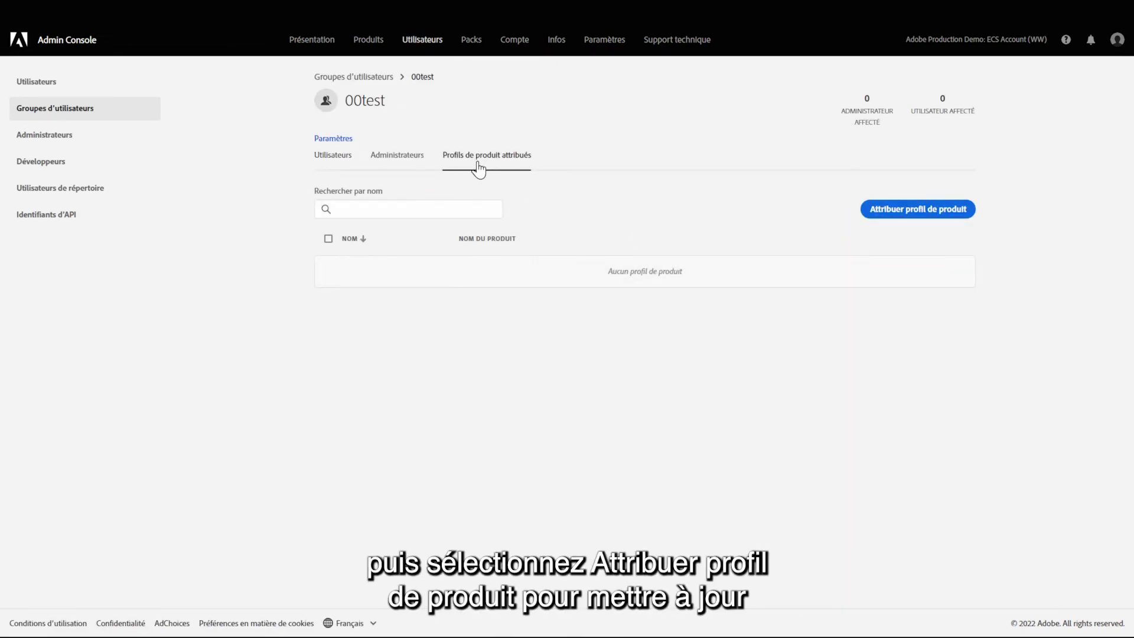
- Assign the TestDemo123 profile of Toutes les applications - 1024 Go to 00test and save
click(886, 210)
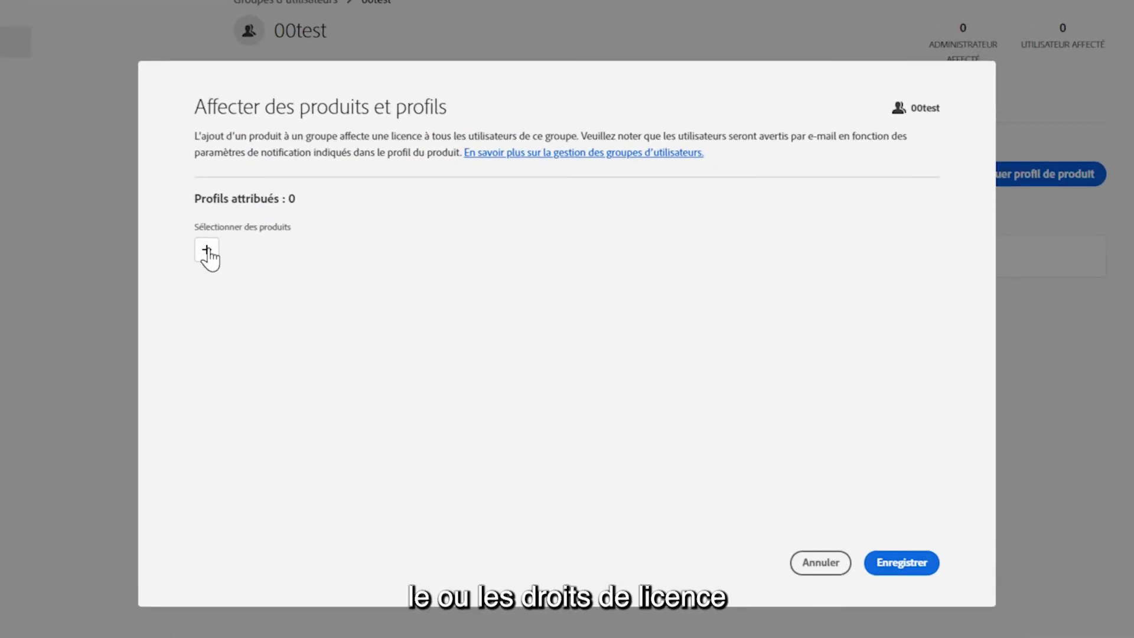
click(209, 254)
scroll(301, 337, down, 4)
mouse_move(352, 420)
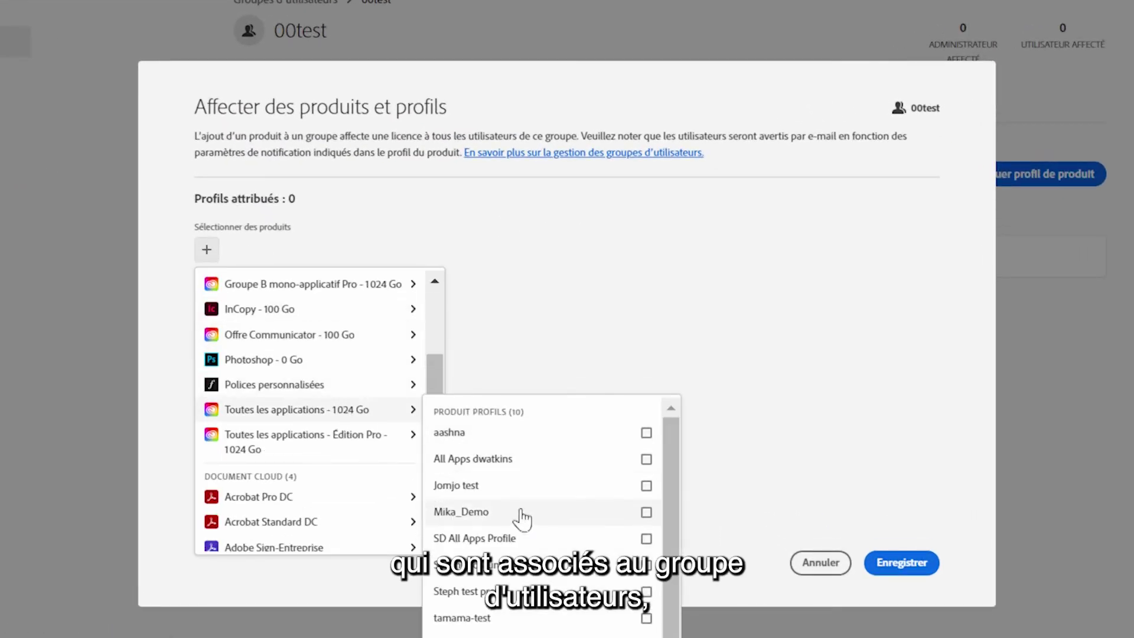
click(646, 614)
click(782, 430)
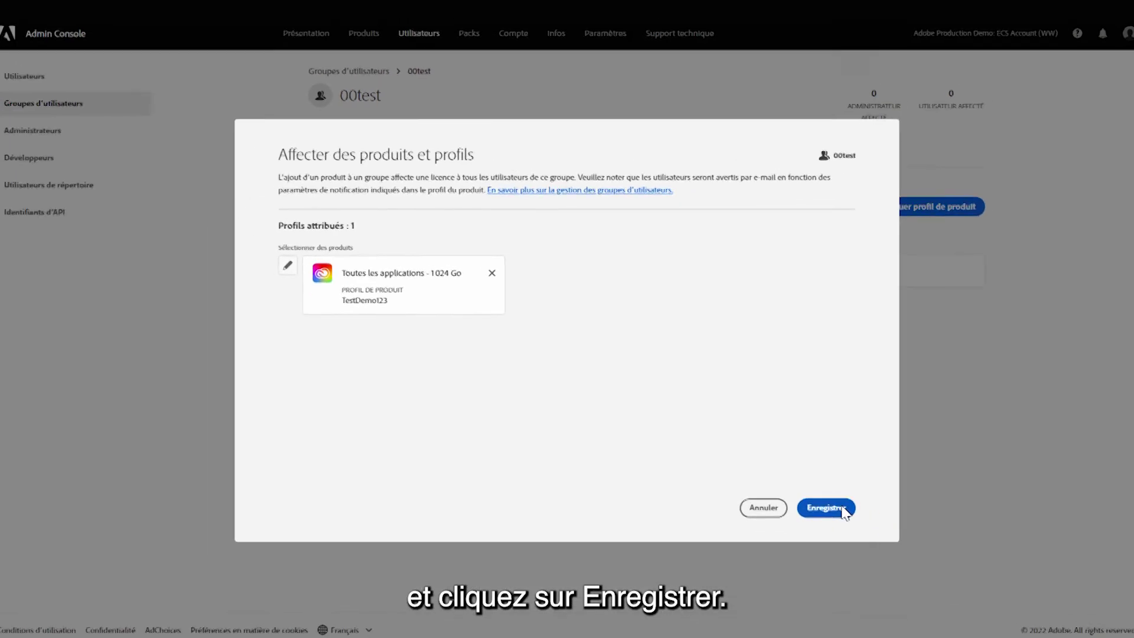
click(922, 556)
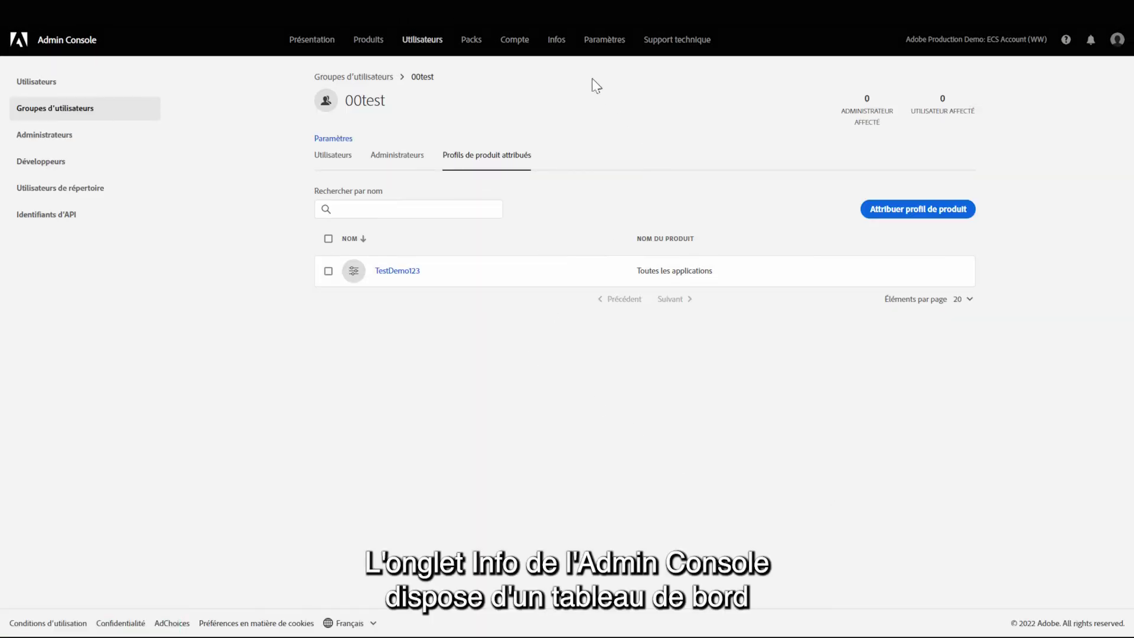
- On the Infos dashboard, set the period to Mois 2 (14 juin 2022 - 13 juil. 2022)
click(555, 41)
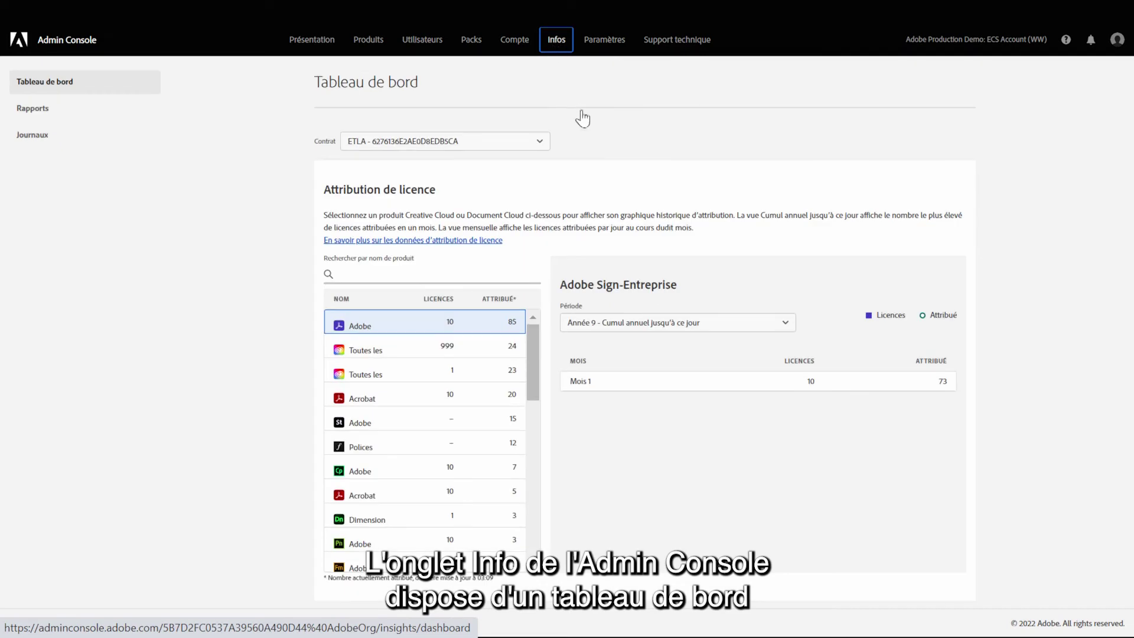
click(753, 325)
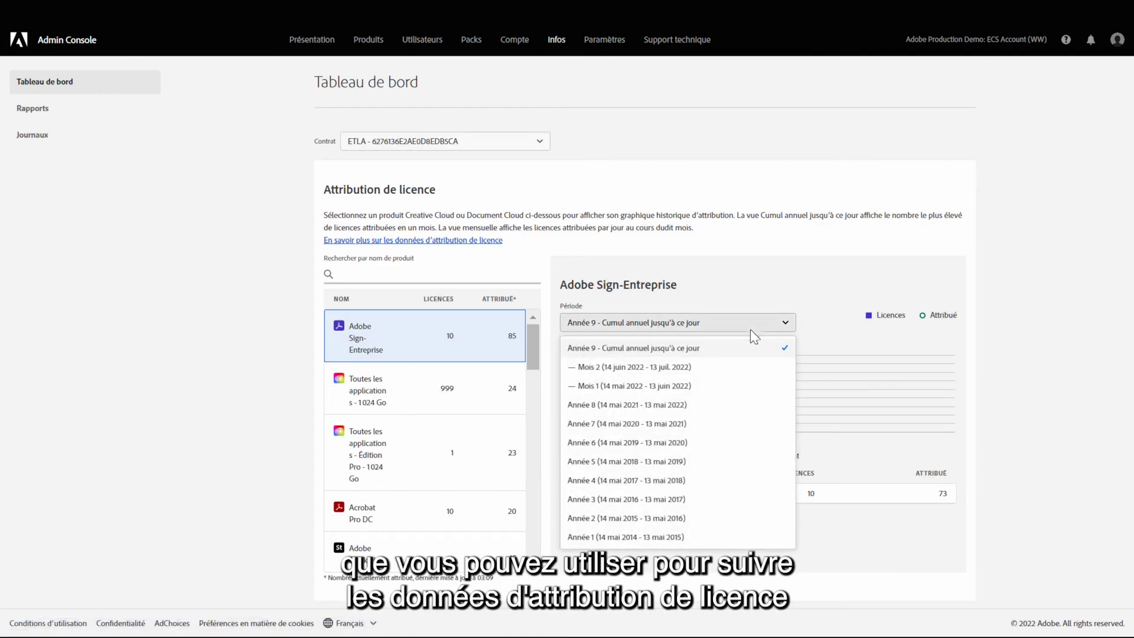
click(682, 365)
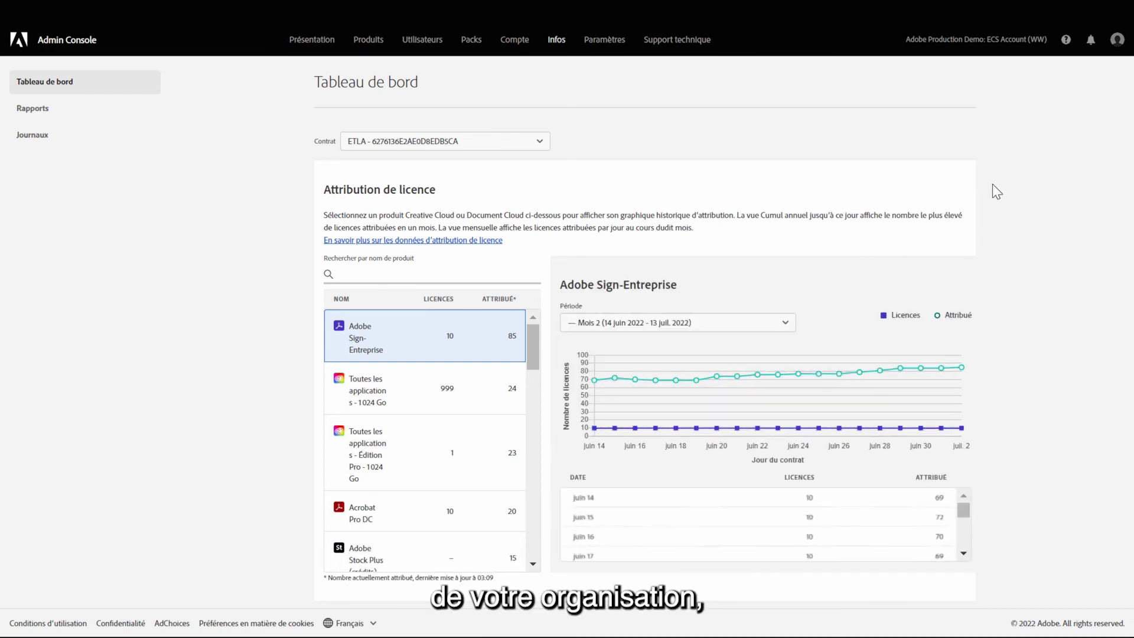